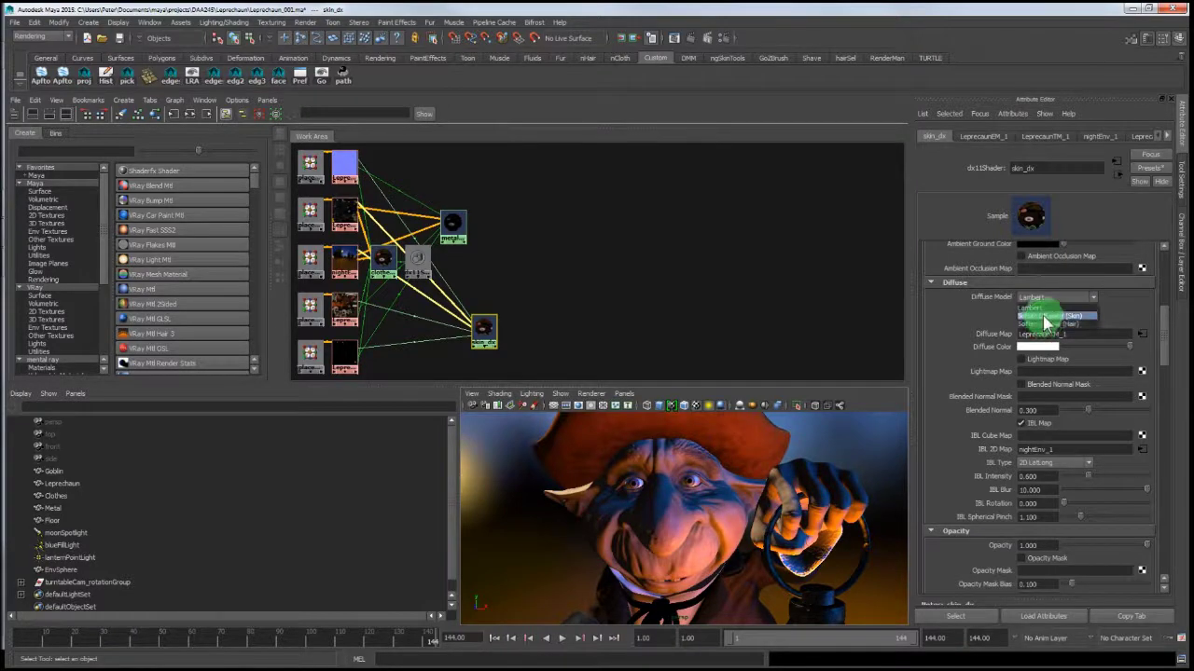
- Set the skin_dx shader's Diffuse Model to Blended Normal (Skin), comparing its look on the leprechaun's face with Lambert
click(1046, 317)
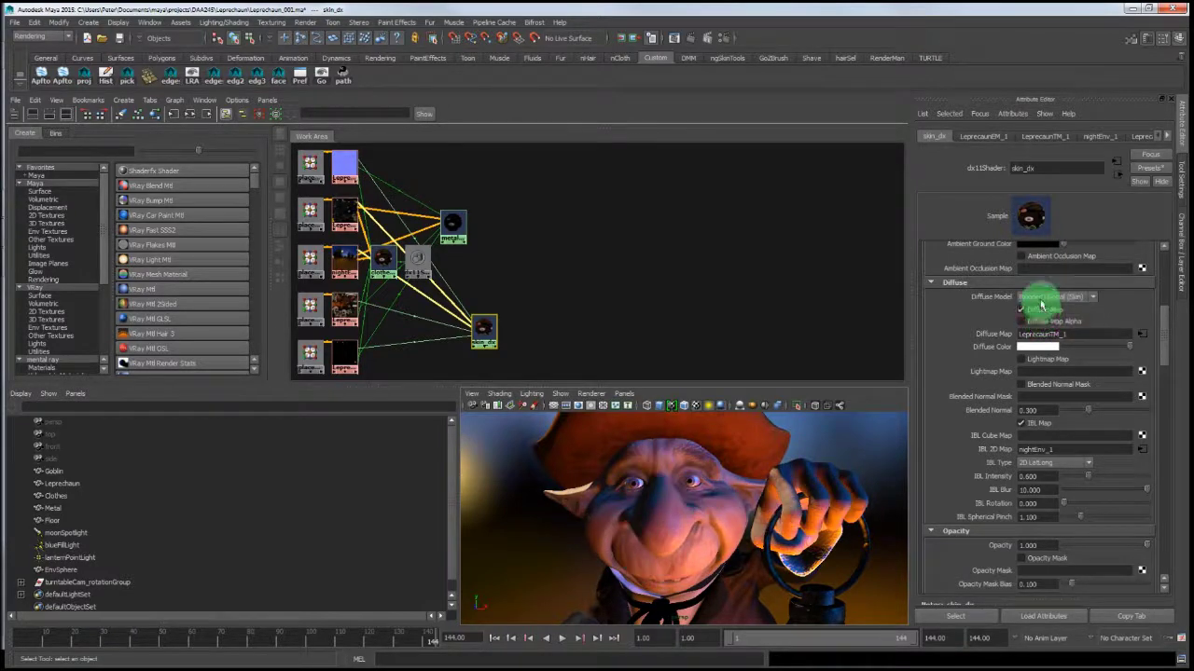
click(1042, 298)
click(1040, 309)
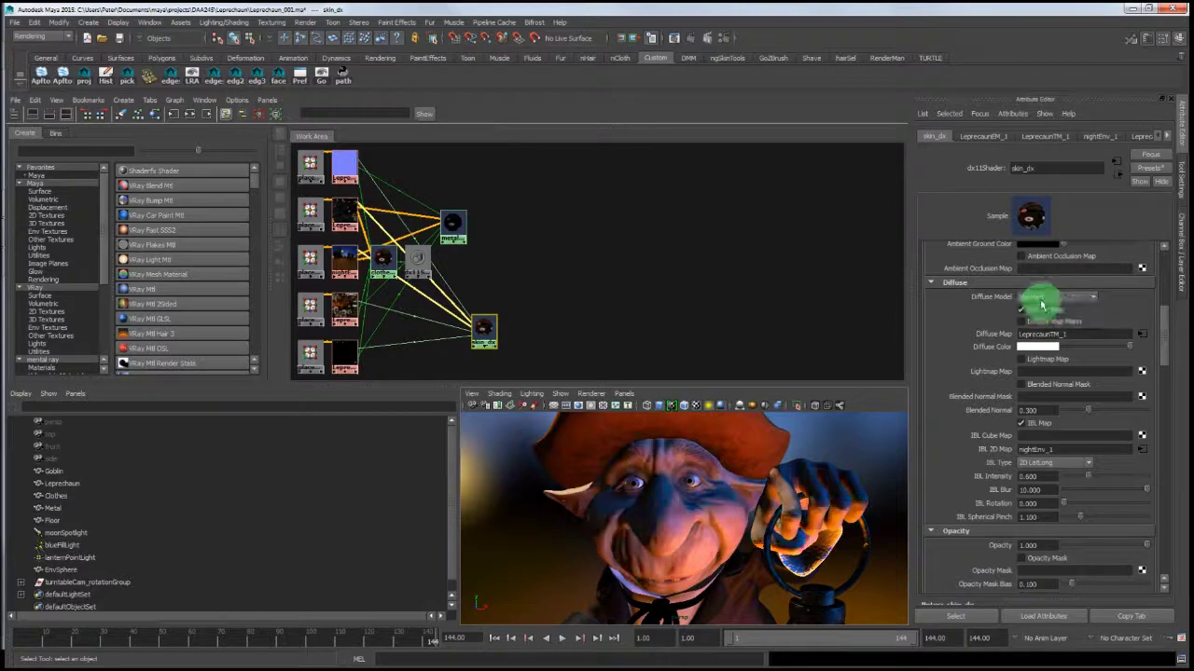
click(1043, 299)
click(1044, 317)
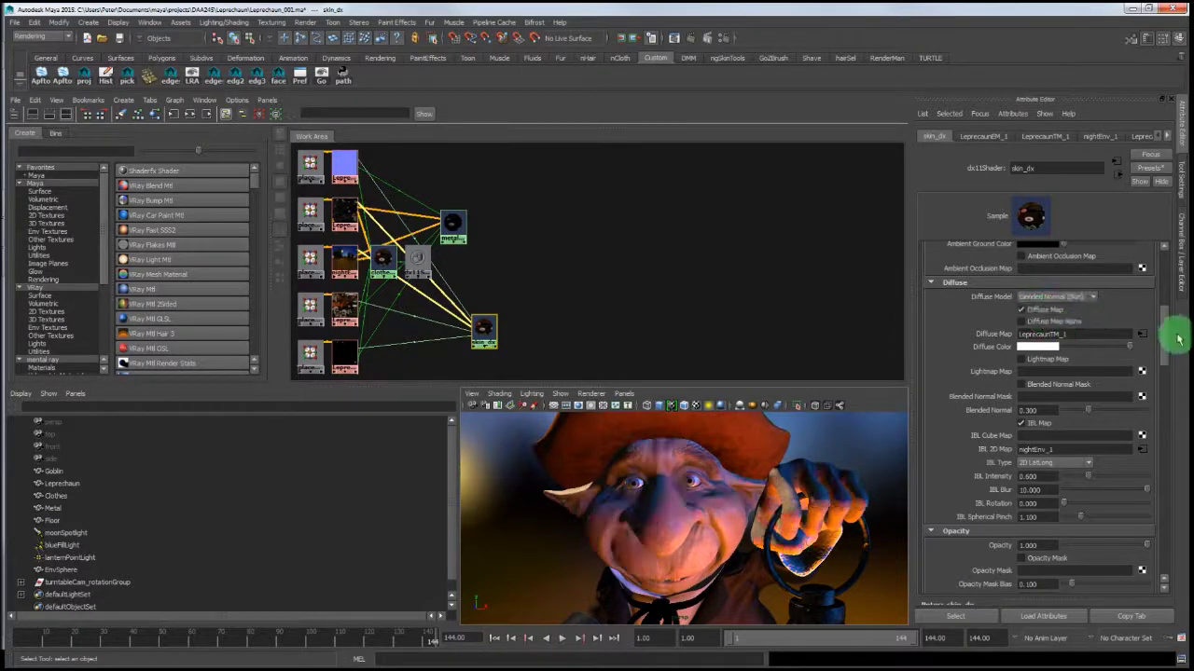
mouse_move(1164, 322)
mouse_down()
mouse_move(1180, 468)
mouse_move(1162, 482)
mouse_move(1160, 322)
mouse_up()
scroll(1160, 322, down, 2)
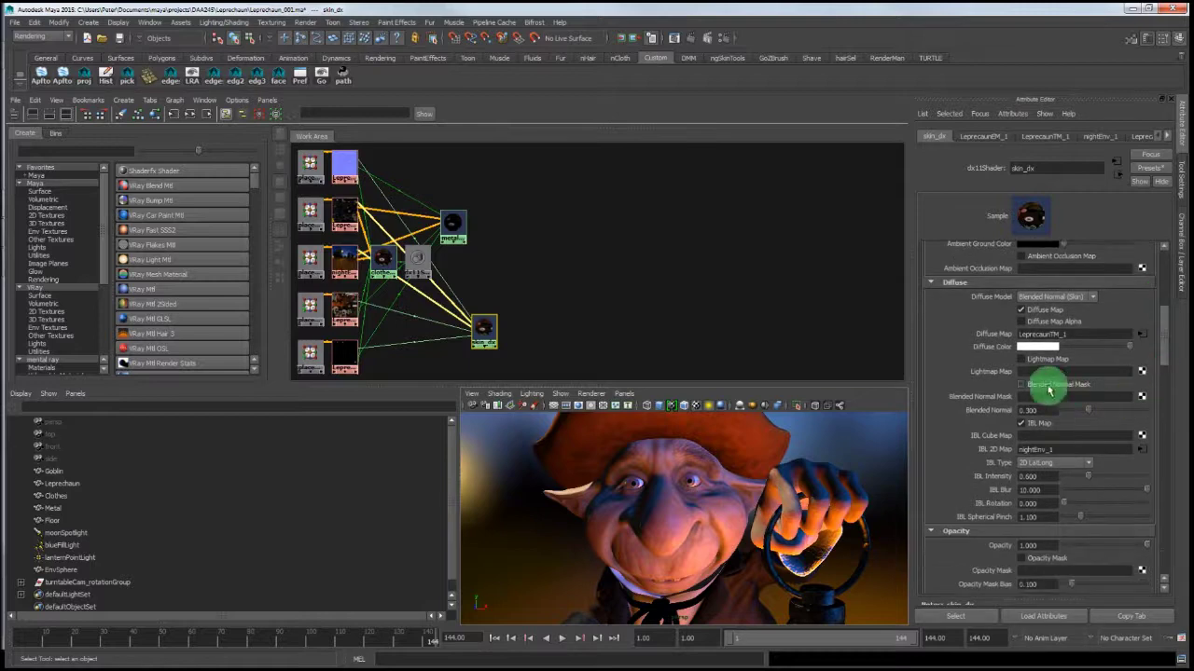
alt+drag(752, 486, 728, 522)
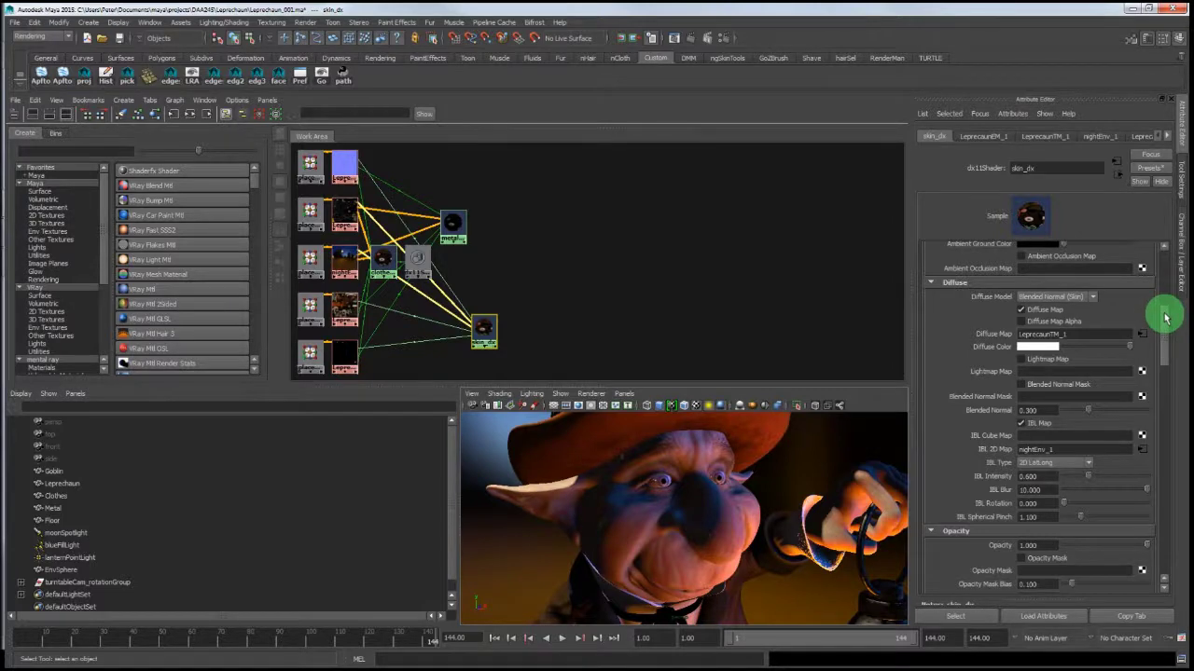
- Set the skin_dx shader's Specular Model to Kelemen-Szirmaykalos (Skin)
drag(1164, 317, 1169, 371)
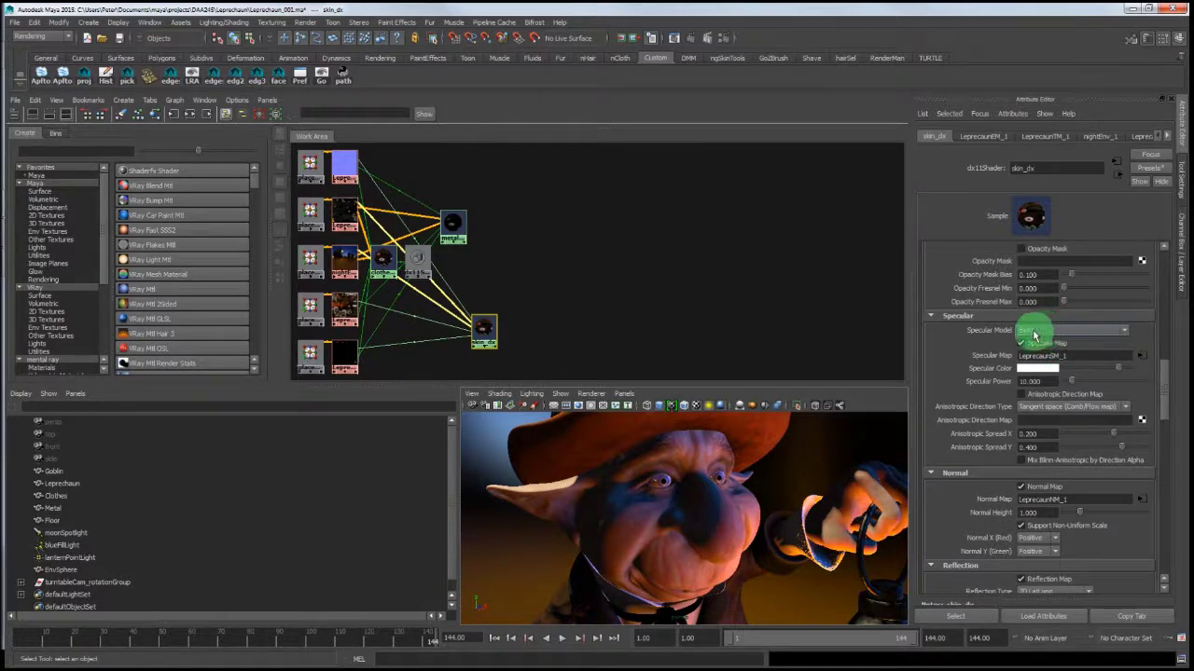
click(1028, 334)
click(1036, 332)
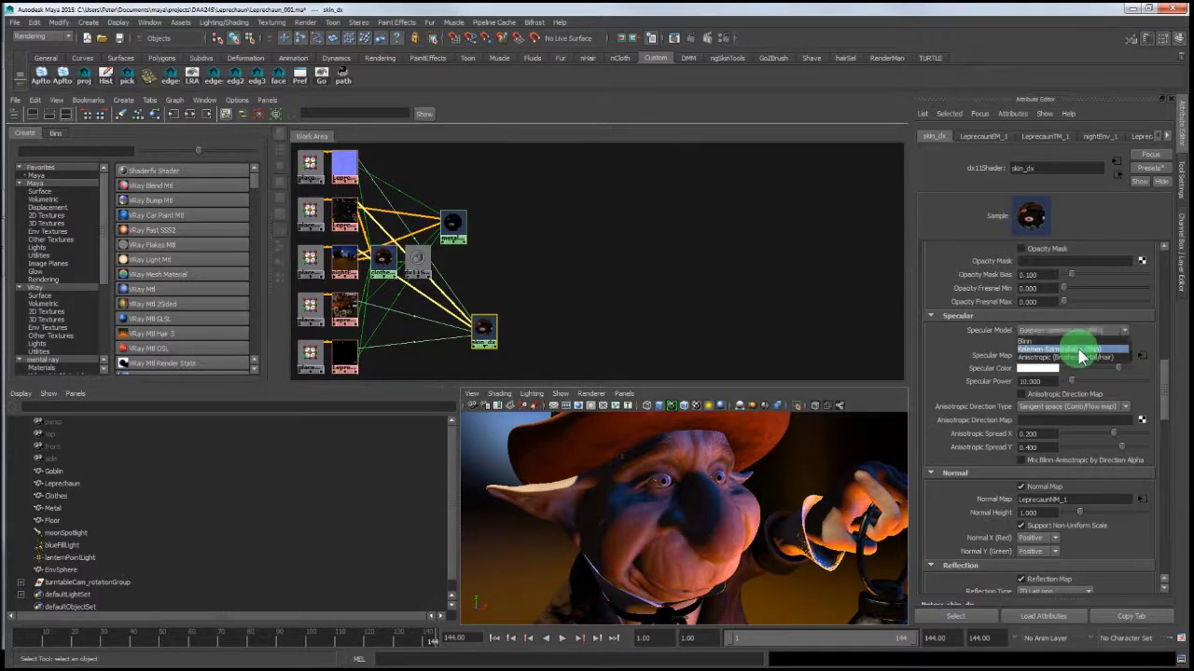
click(1079, 352)
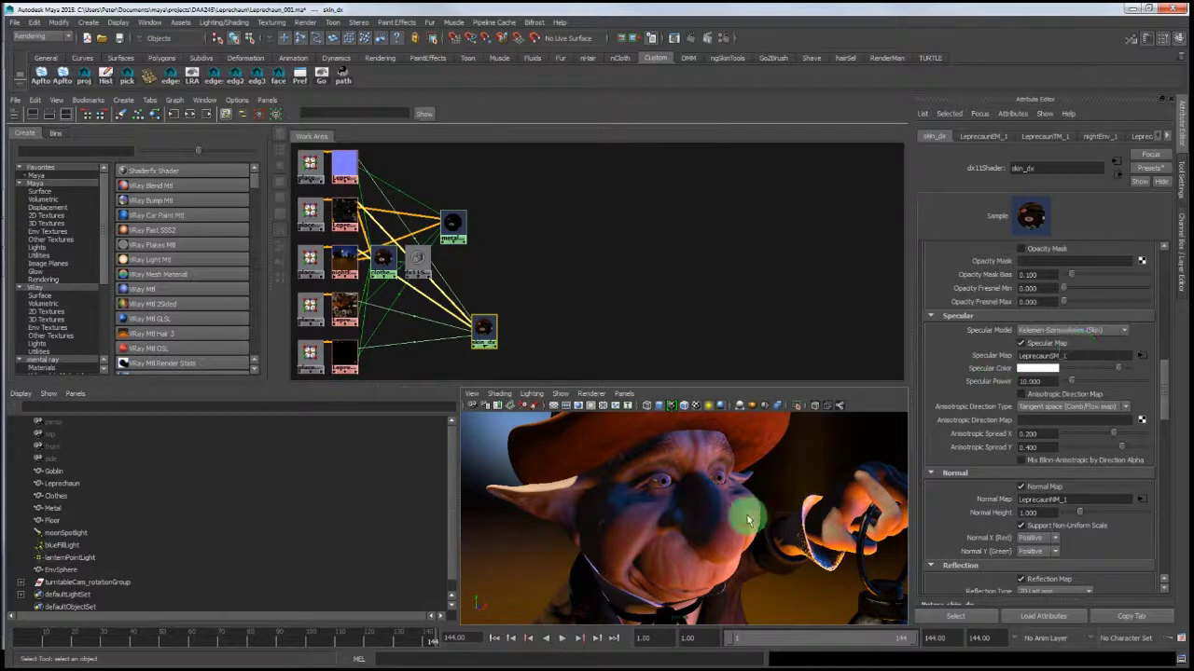
alt+drag(737, 523, 762, 528)
- Switch the Specular Model to Blinn to compare the face highlights, and return it to Kelemen-Szirmaykalos (Skin)
click(1101, 332)
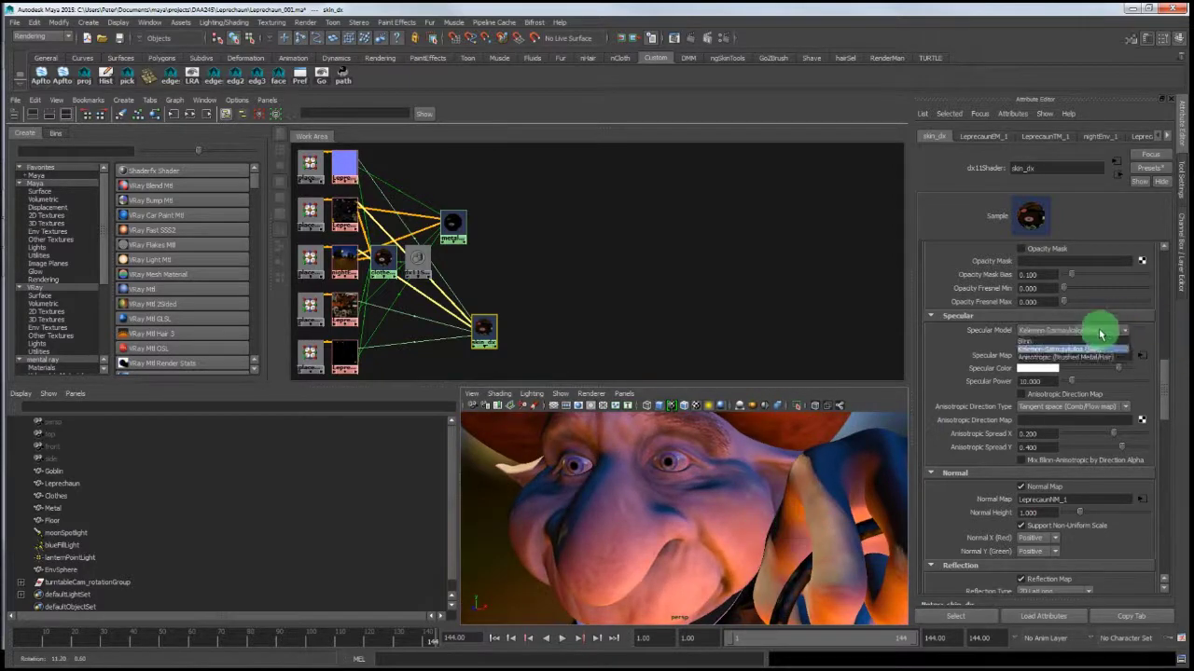
click(1073, 341)
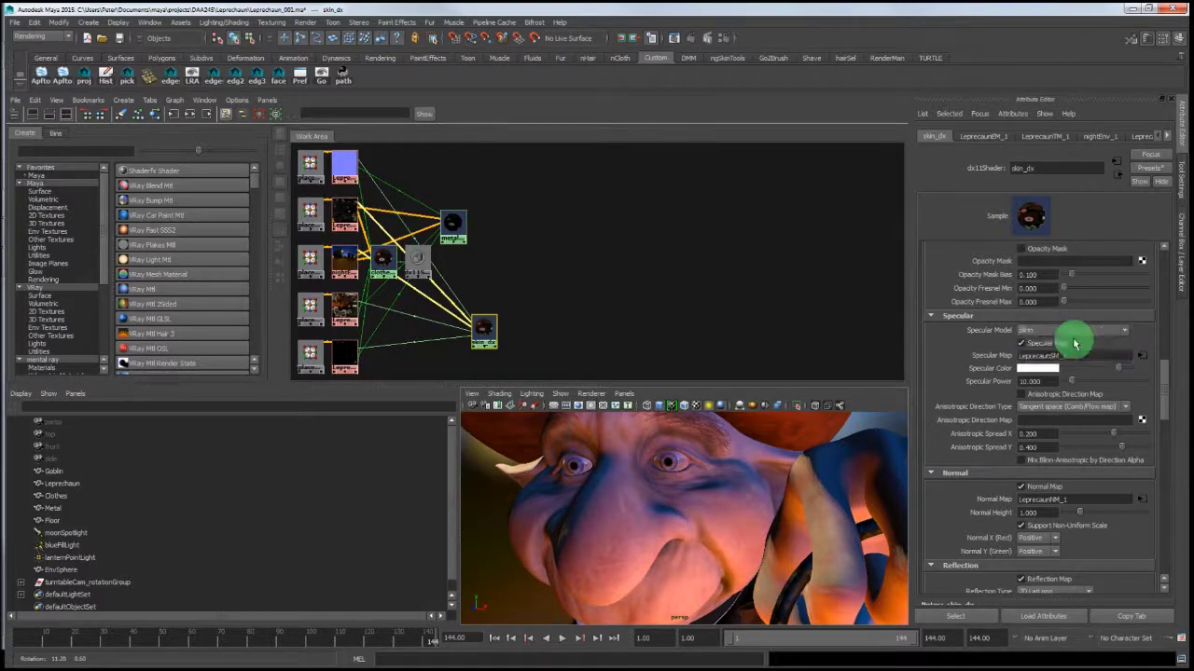
alt+drag(796, 488, 773, 505)
alt+drag(877, 466, 799, 483)
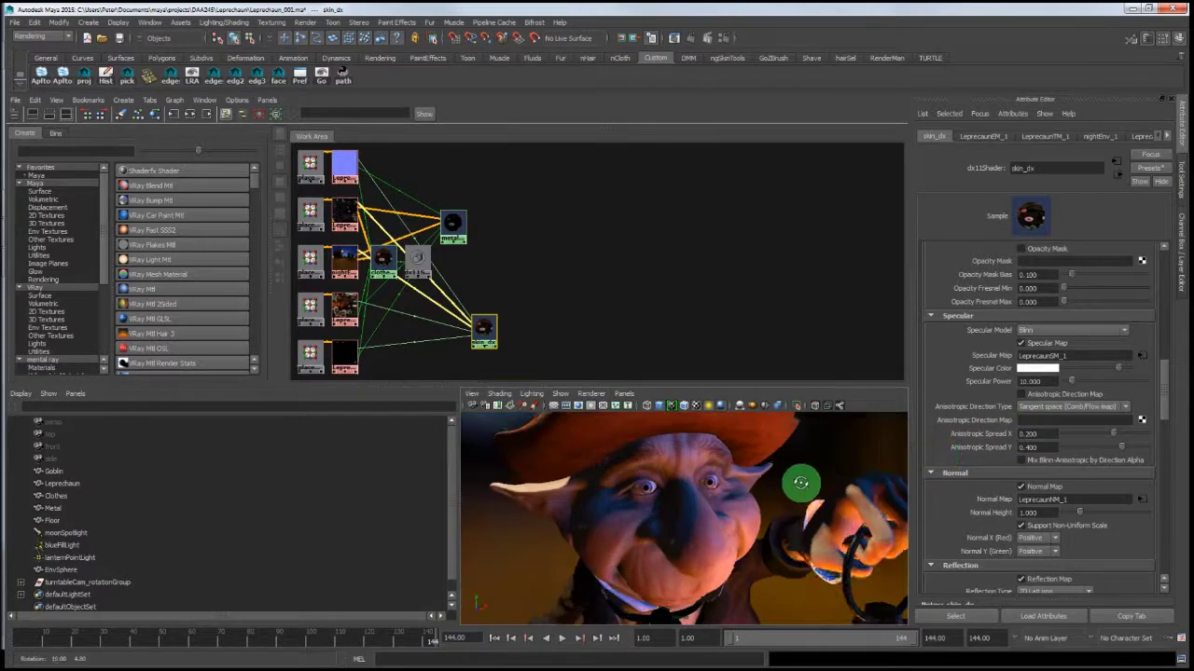
click(1073, 330)
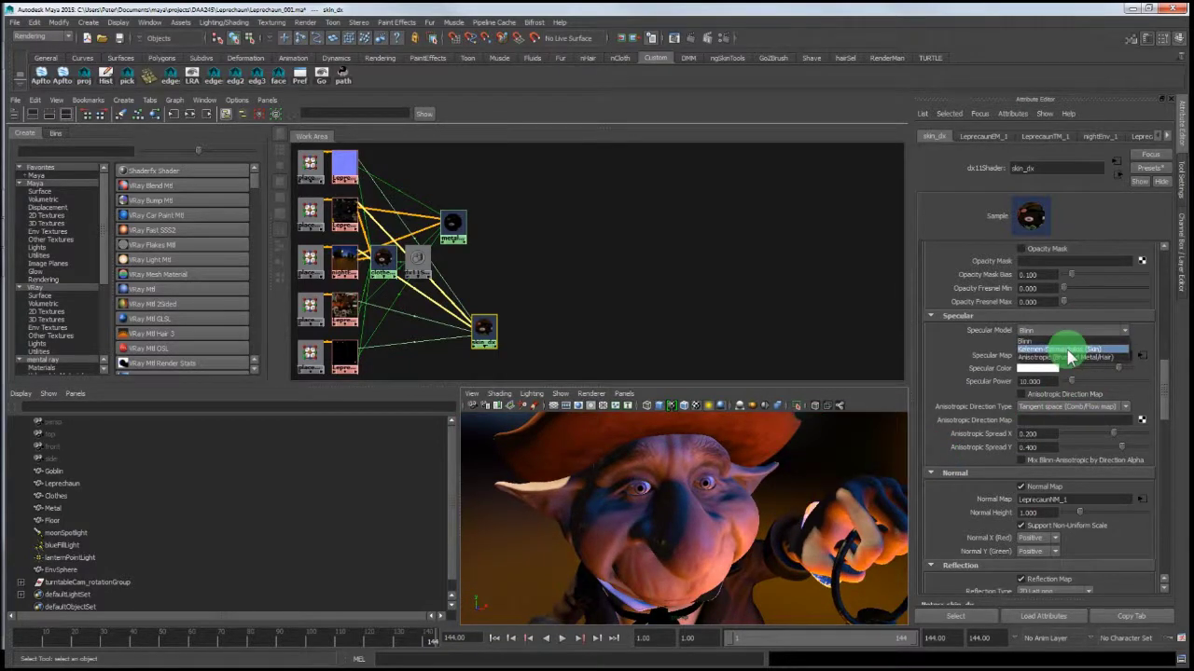
click(1069, 350)
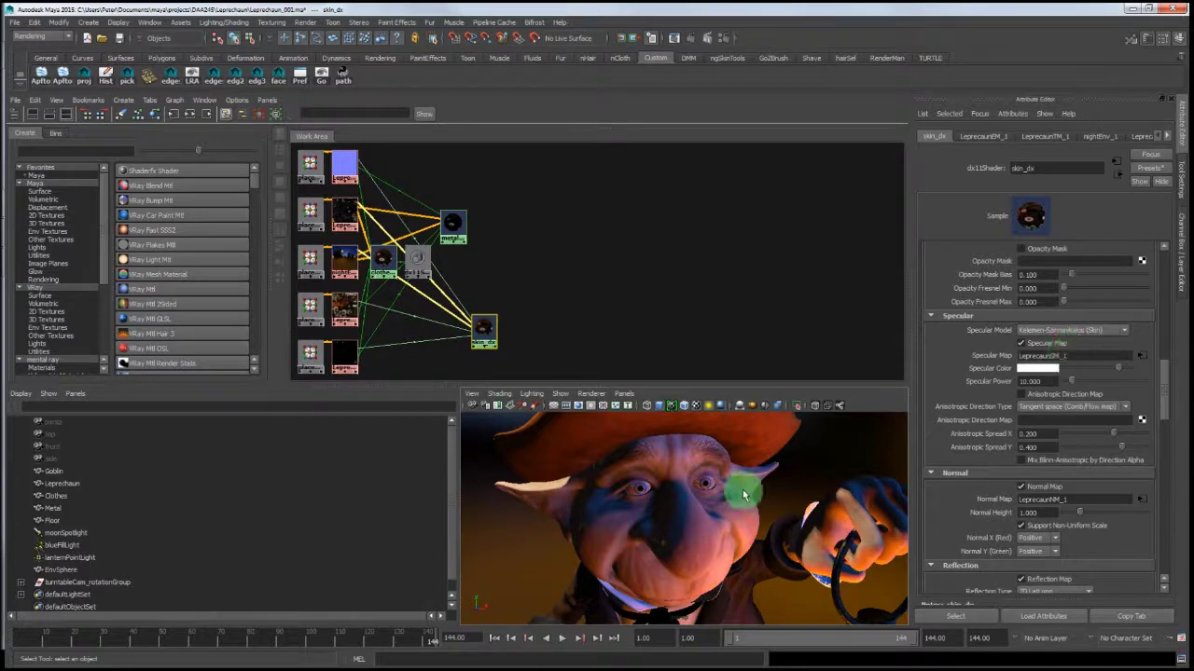
- Raise the skin shader's Specular Power to about 88, checking the highlights on the leprechaun's face
alt+drag(743, 494, 788, 573)
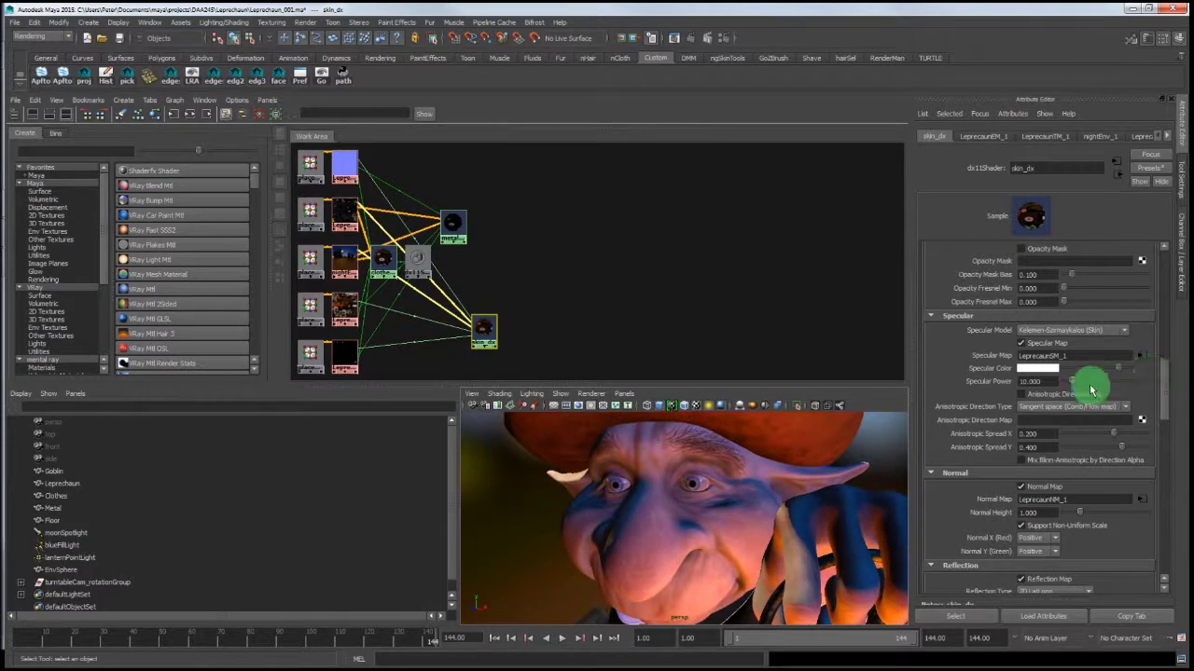
mouse_move(1091, 390)
mouse_down()
mouse_move(1070, 385)
mouse_move(1143, 383)
mouse_move(1046, 383)
mouse_move(1129, 382)
mouse_move(1110, 385)
mouse_up()
alt+drag(780, 485, 758, 500)
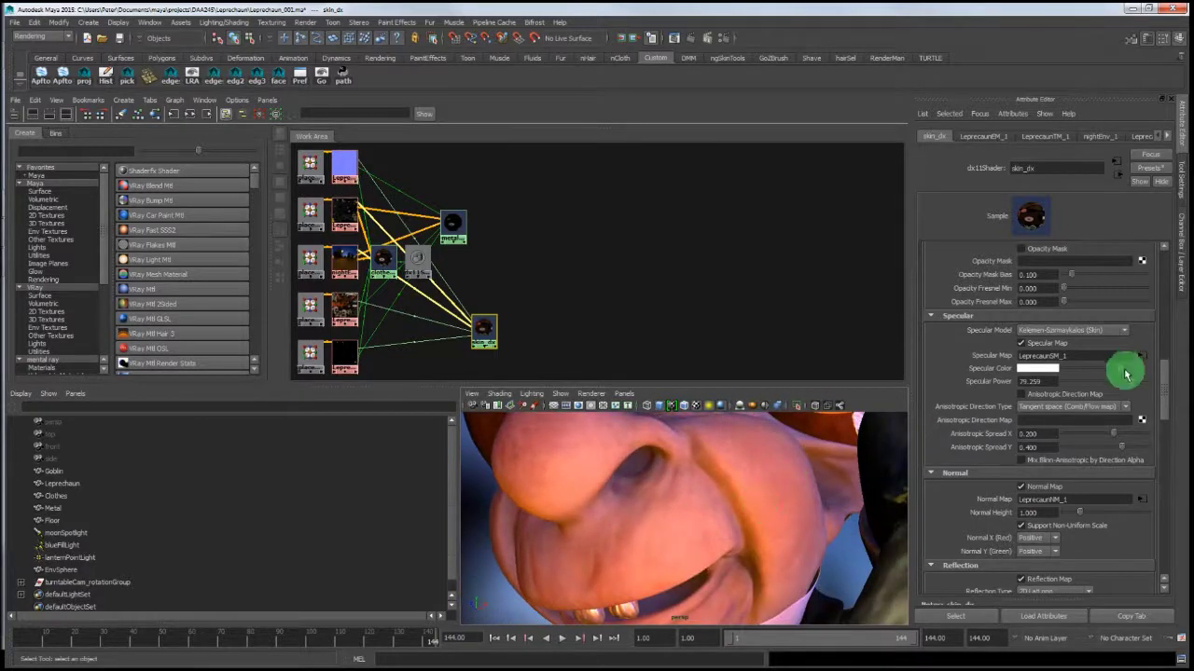
mouse_move(1128, 386)
mouse_down()
mouse_move(1068, 382)
mouse_move(1121, 385)
mouse_up()
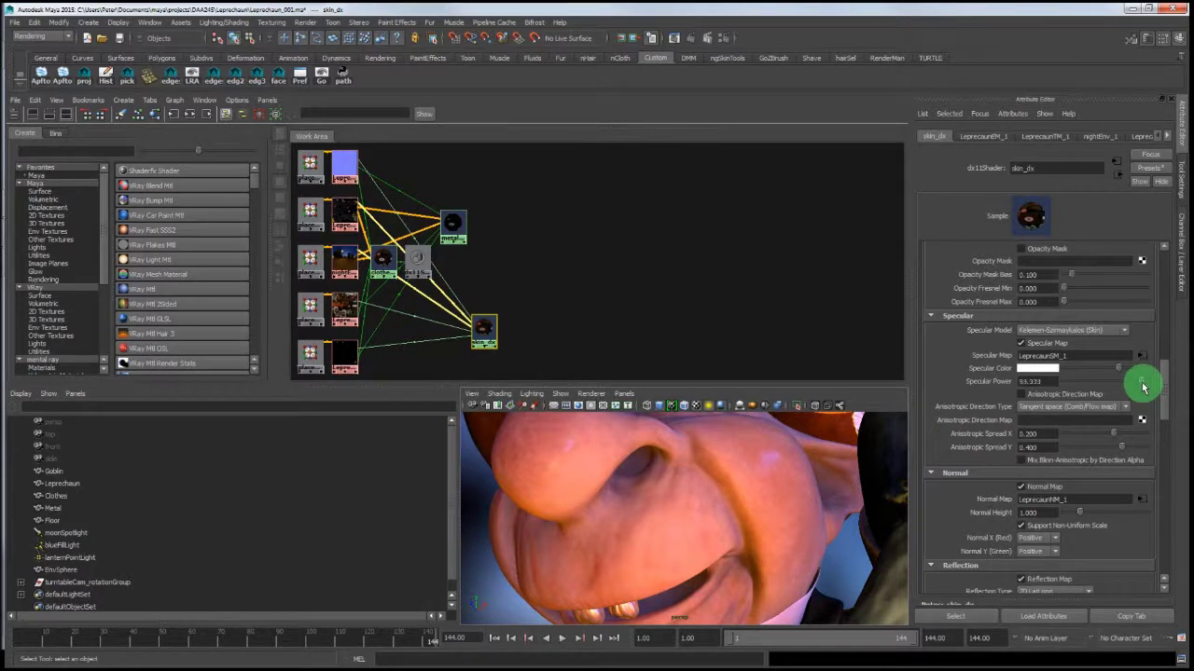
mouse_move(1142, 385)
mouse_down()
mouse_move(919, 445)
mouse_move(1154, 360)
mouse_move(1147, 385)
mouse_up()
drag(1143, 380, 1150, 380)
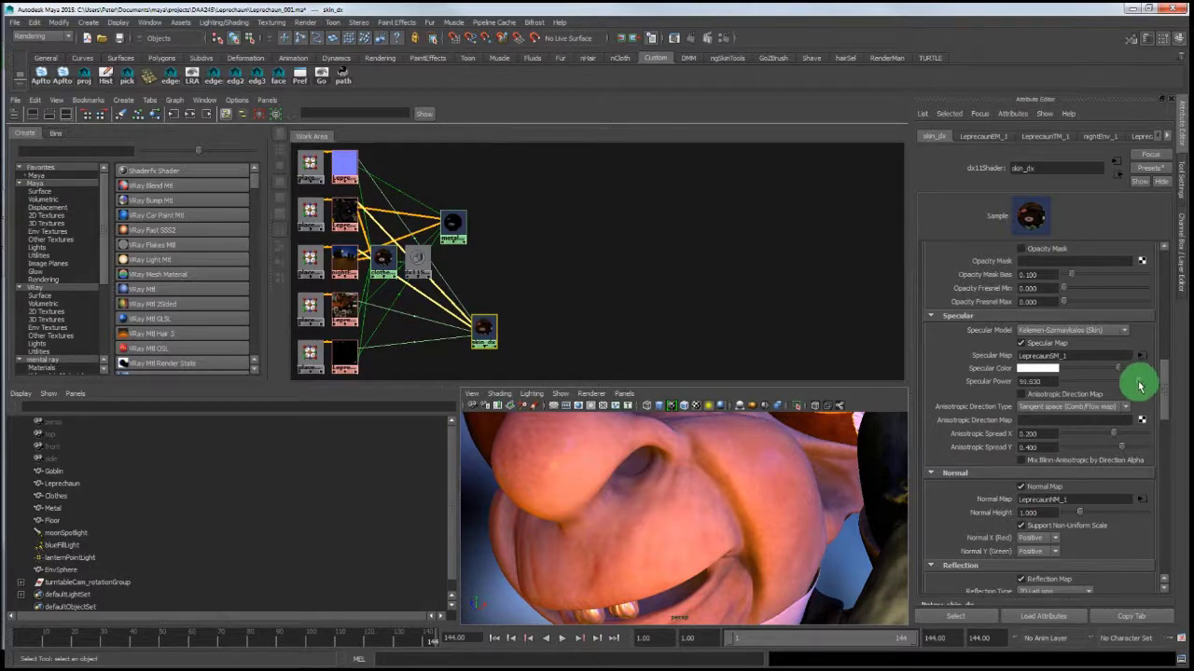
mouse_move(903, 431)
alt+mouse_down()
mouse_move(882, 442)
mouse_move(902, 448)
alt+mouse_up()
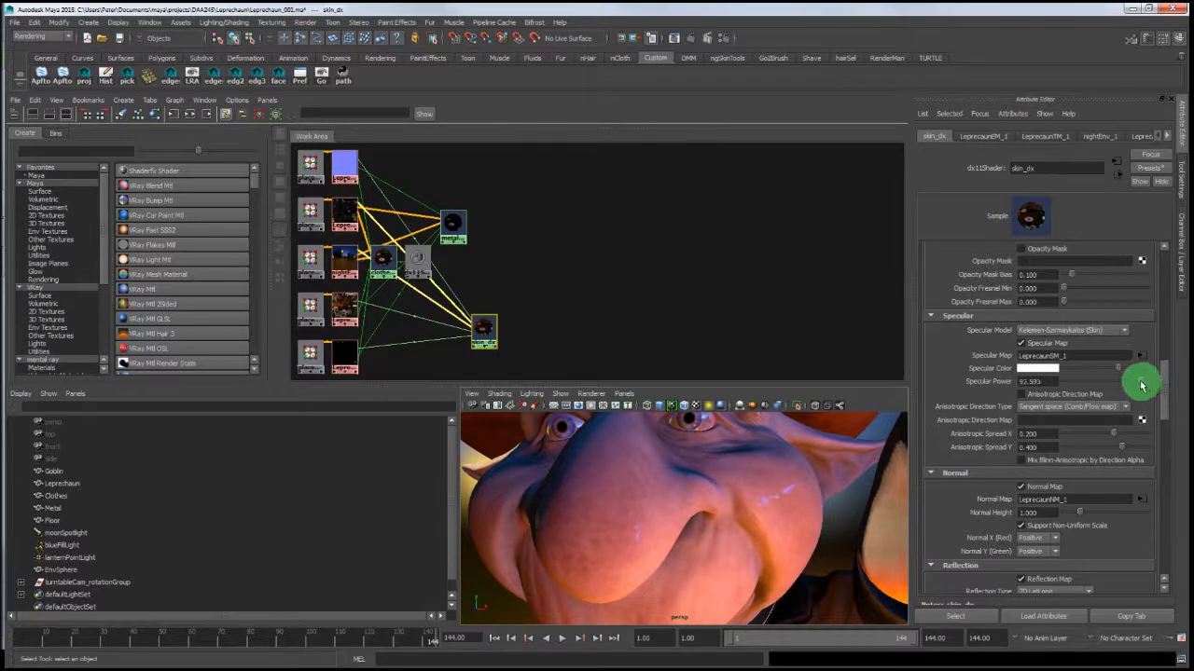
alt+drag(898, 442, 716, 471)
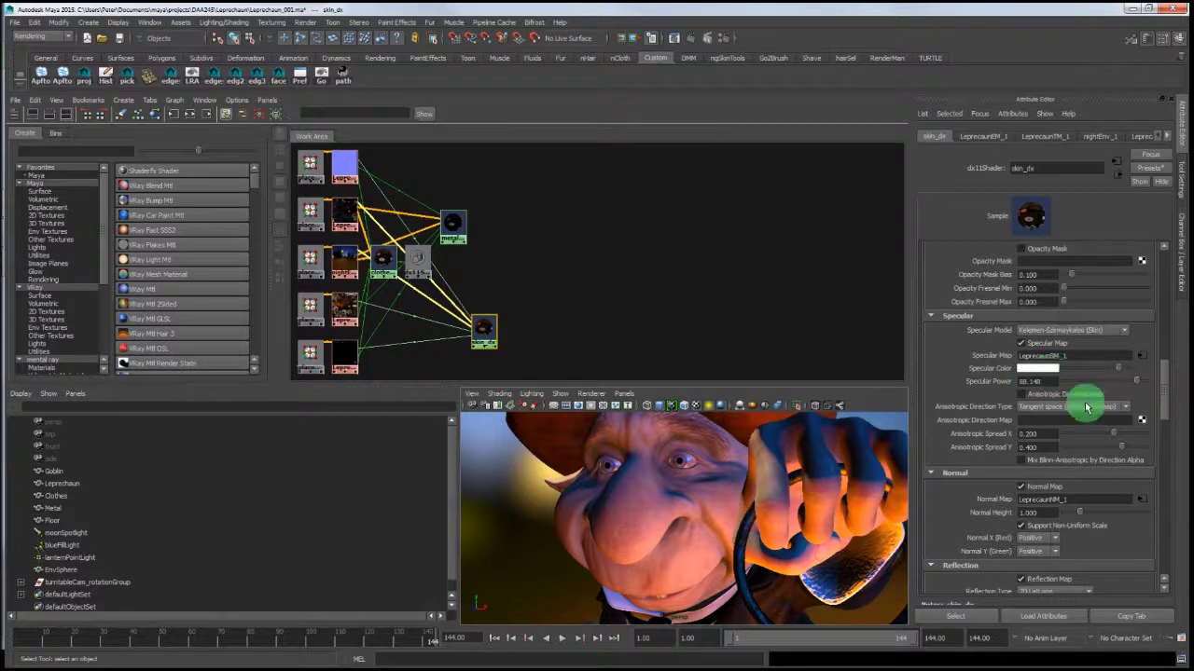
mouse_move(742, 443)
alt+mouse_down()
mouse_move(719, 442)
mouse_move(755, 435)
mouse_move(712, 457)
mouse_move(733, 434)
mouse_move(755, 439)
alt+mouse_up()
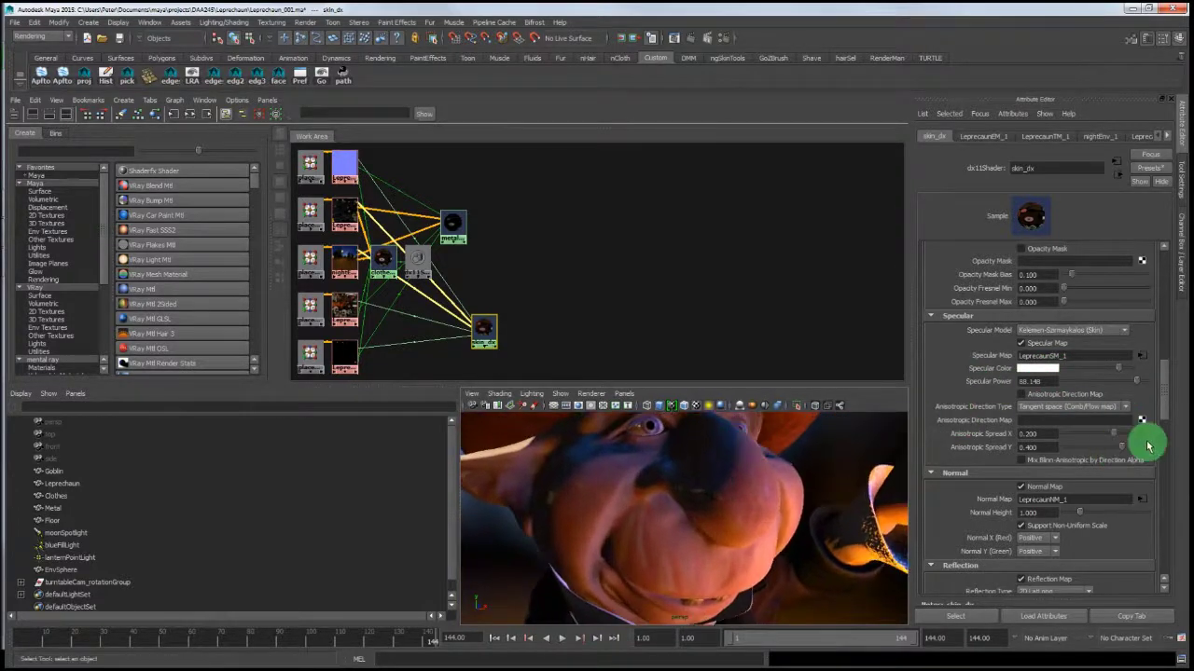
- Set the skin shader's Reflection Blur to about 8.15 and its Reflection Intensity to about 0.37
drag(1166, 385, 1174, 418)
alt+drag(764, 556, 658, 582)
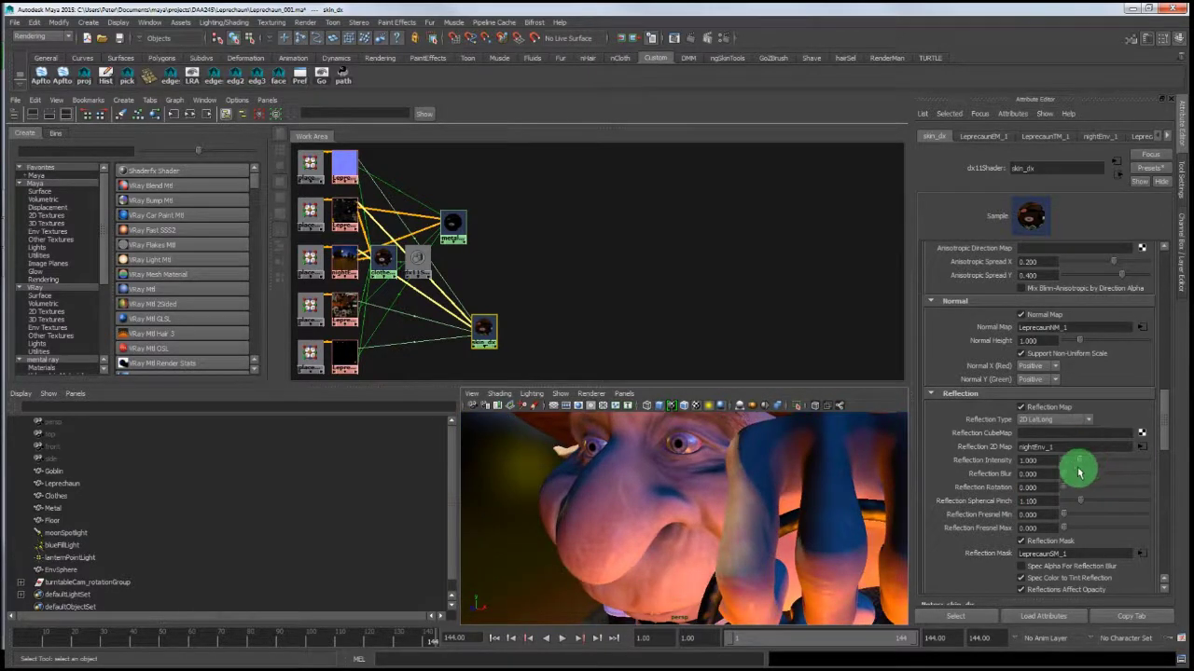
alt+drag(756, 488, 799, 506)
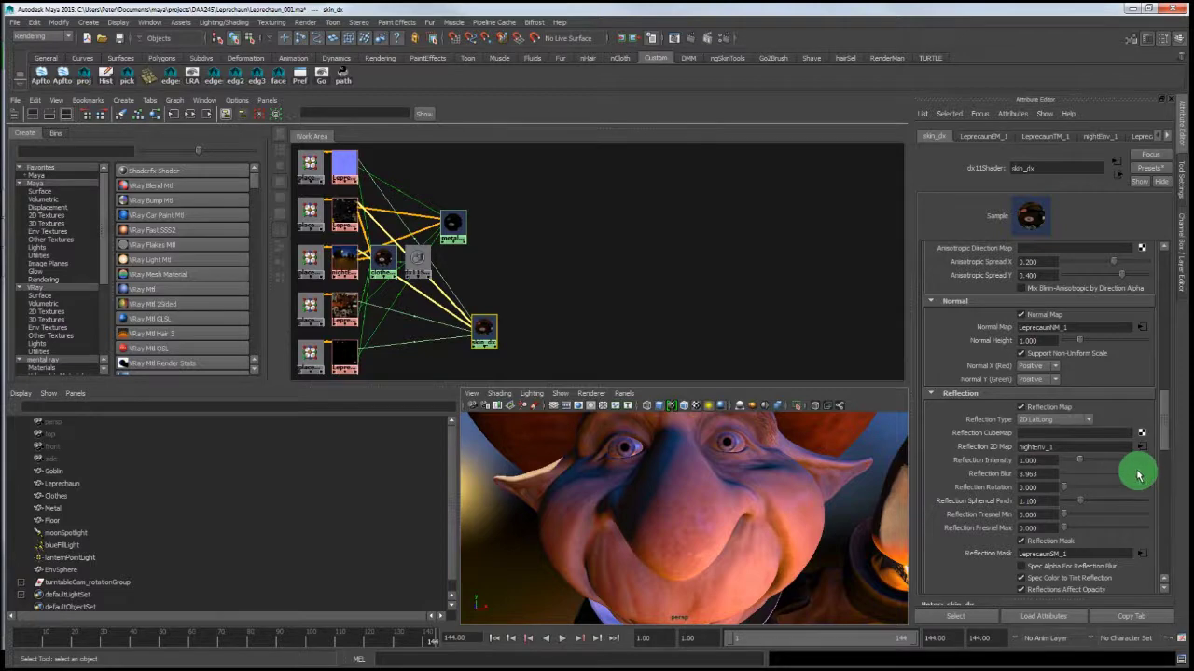
drag(1135, 474, 1093, 471)
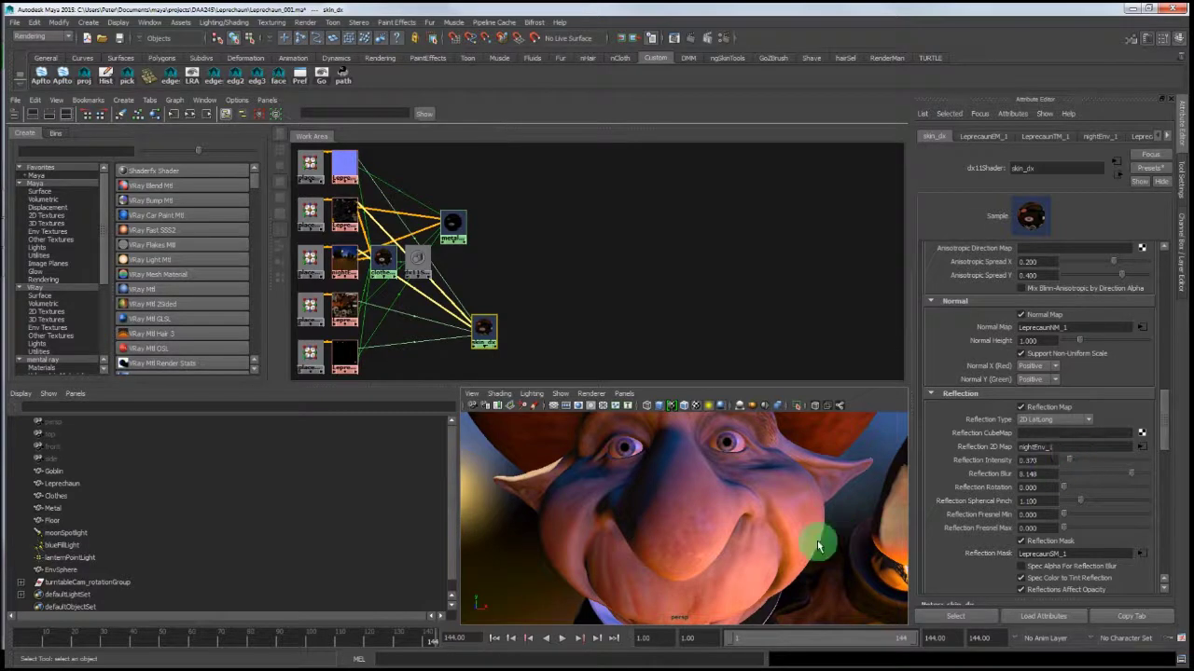
mouse_move(818, 546)
alt+mouse_down()
mouse_move(793, 546)
mouse_move(799, 556)
alt+mouse_up()
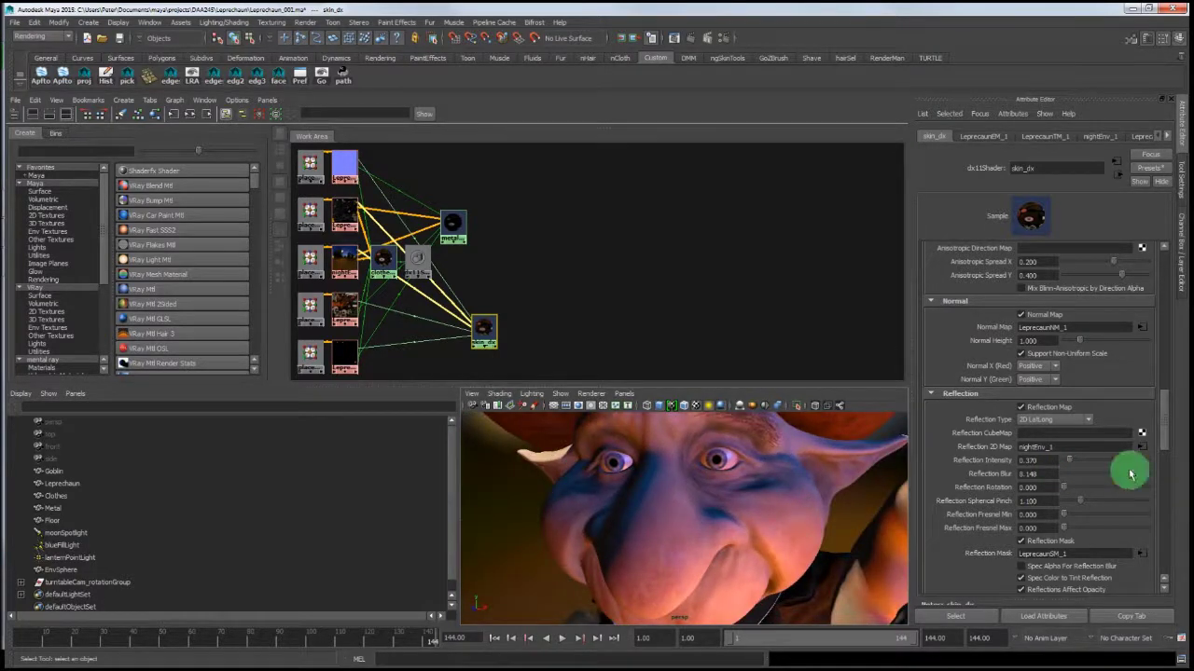
alt+drag(640, 622, 746, 442)
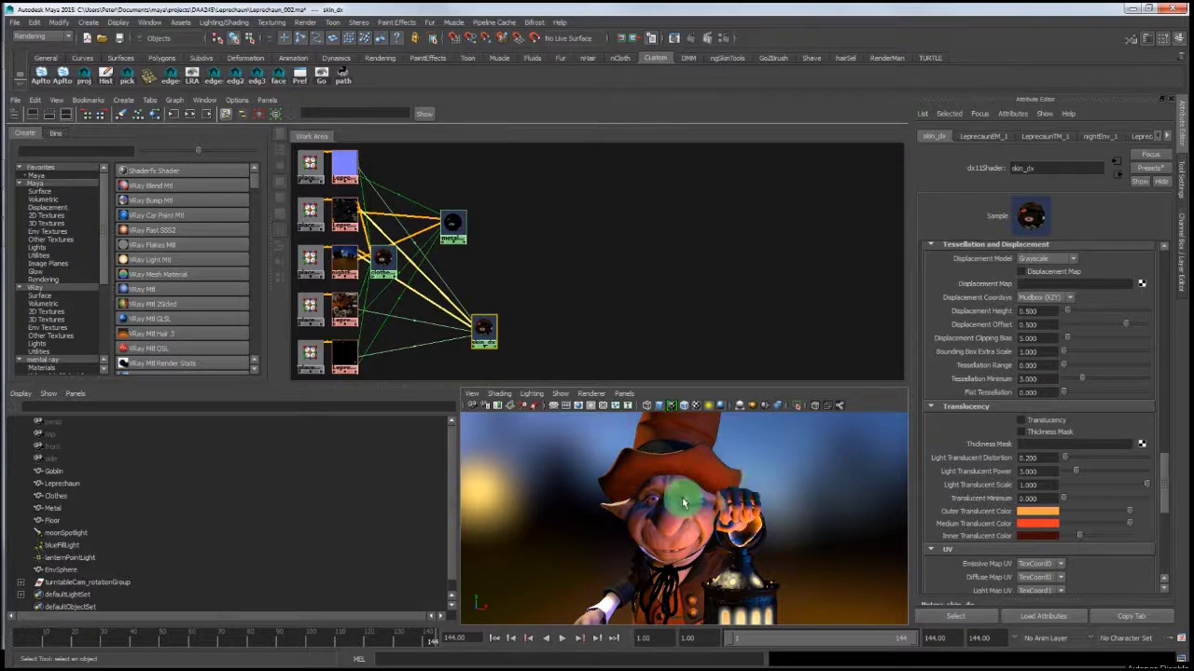
- Enable Translucency on the skin_dx shader
alt+drag(684, 502, 714, 498)
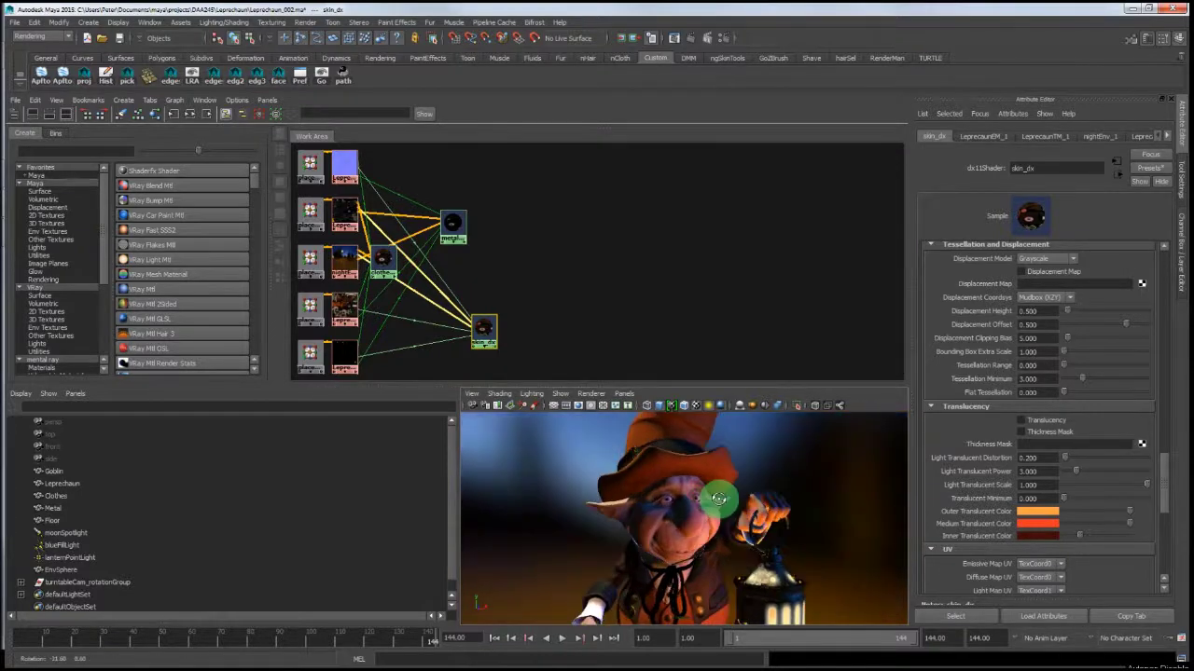
alt+right_drag(719, 498, 773, 516)
alt+drag(773, 516, 730, 536)
alt+drag(778, 480, 795, 441)
drag(1167, 476, 1178, 311)
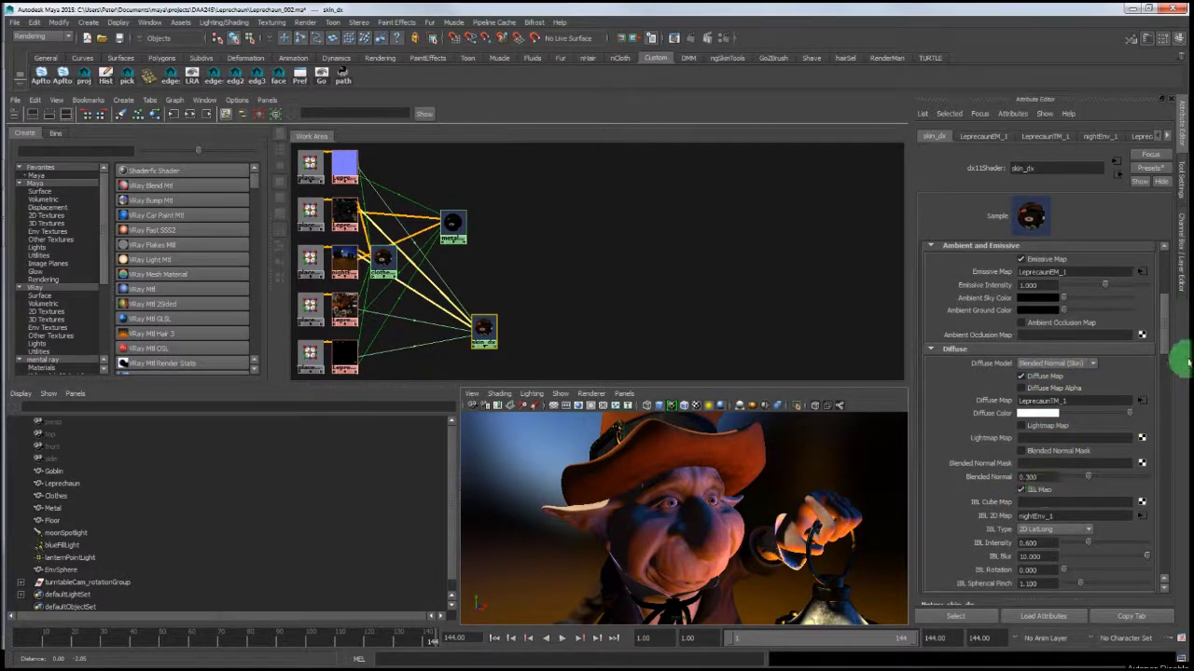
drag(1165, 307, 1146, 471)
mouse_move(584, 520)
alt+mouse_down()
mouse_move(549, 509)
mouse_move(569, 517)
alt+mouse_up()
click(988, 465)
click(1052, 363)
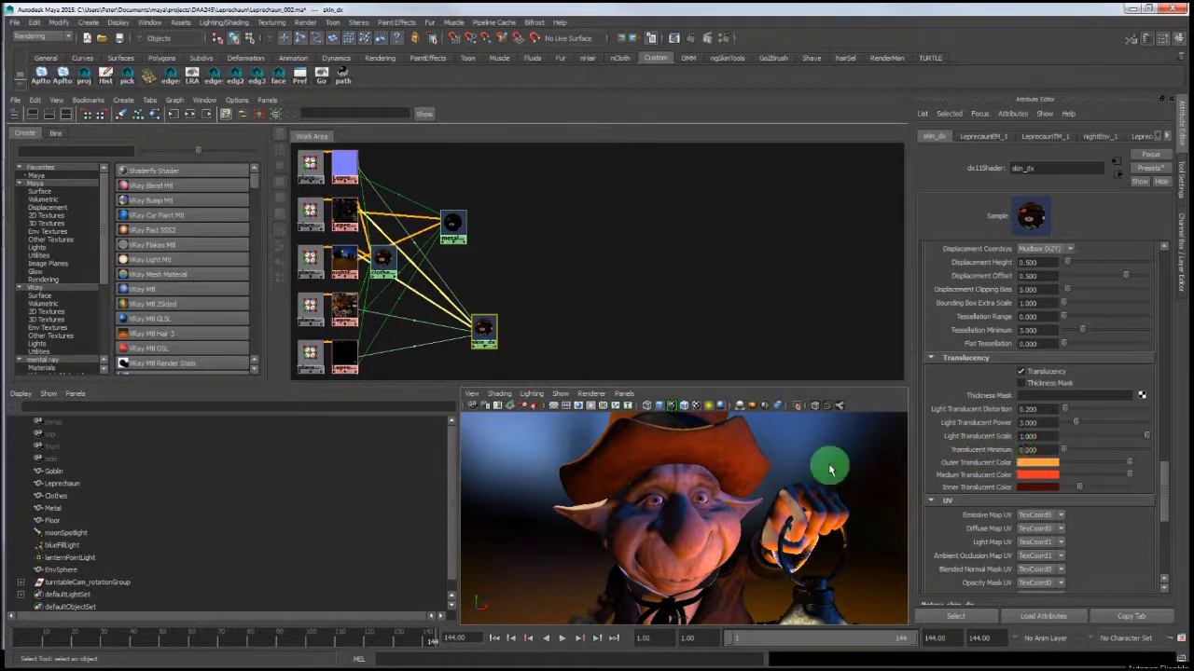
- Set the skin shader's Translucent Minimum to about 0.33, checking the effect on the head from several angles
alt+right_drag(753, 483, 788, 488)
alt+drag(788, 487, 789, 477)
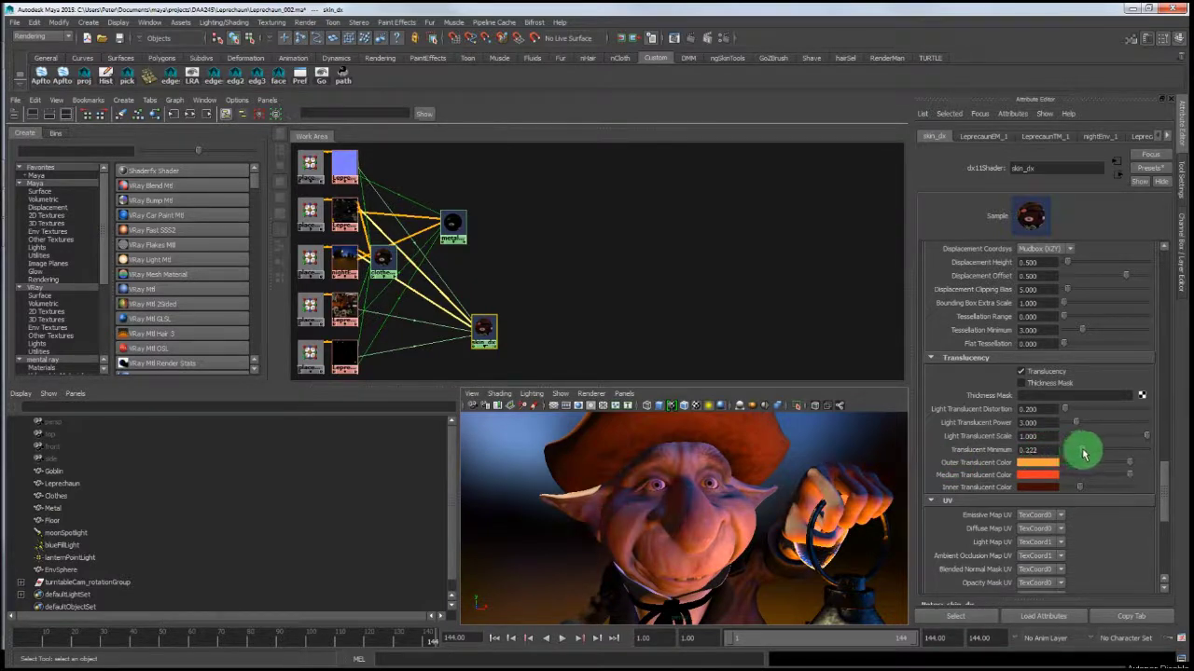
mouse_move(1083, 454)
mouse_down()
mouse_move(1135, 448)
mouse_move(1084, 447)
mouse_move(1109, 445)
mouse_move(1148, 458)
mouse_move(1073, 464)
mouse_up()
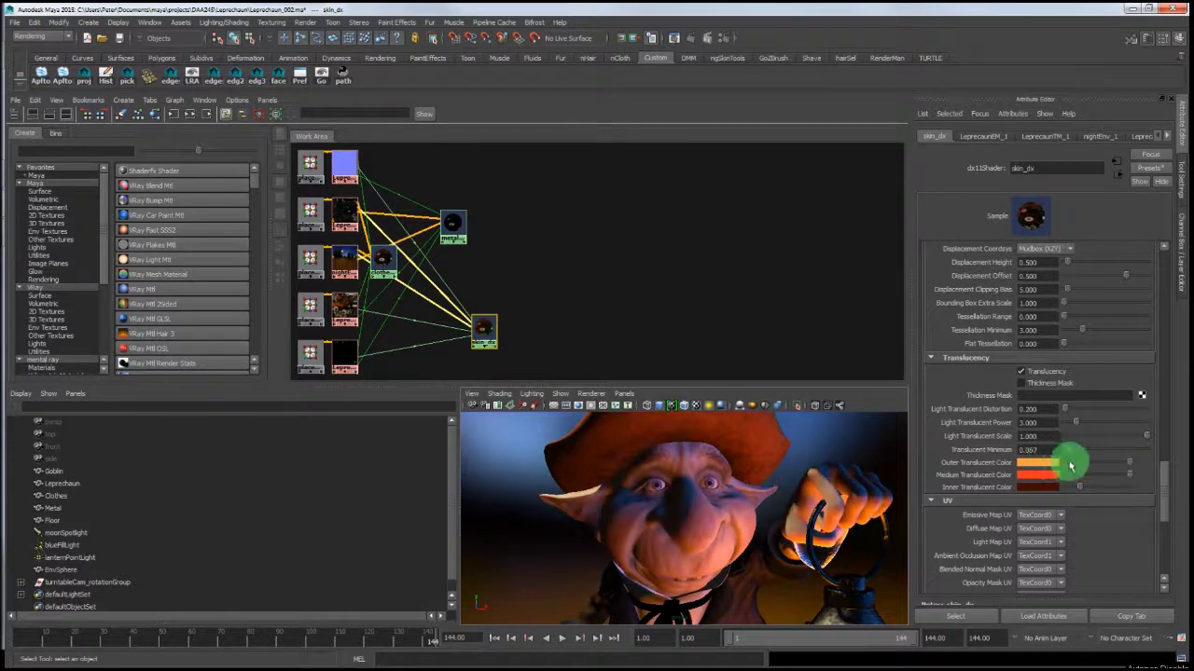
drag(1080, 463, 1062, 467)
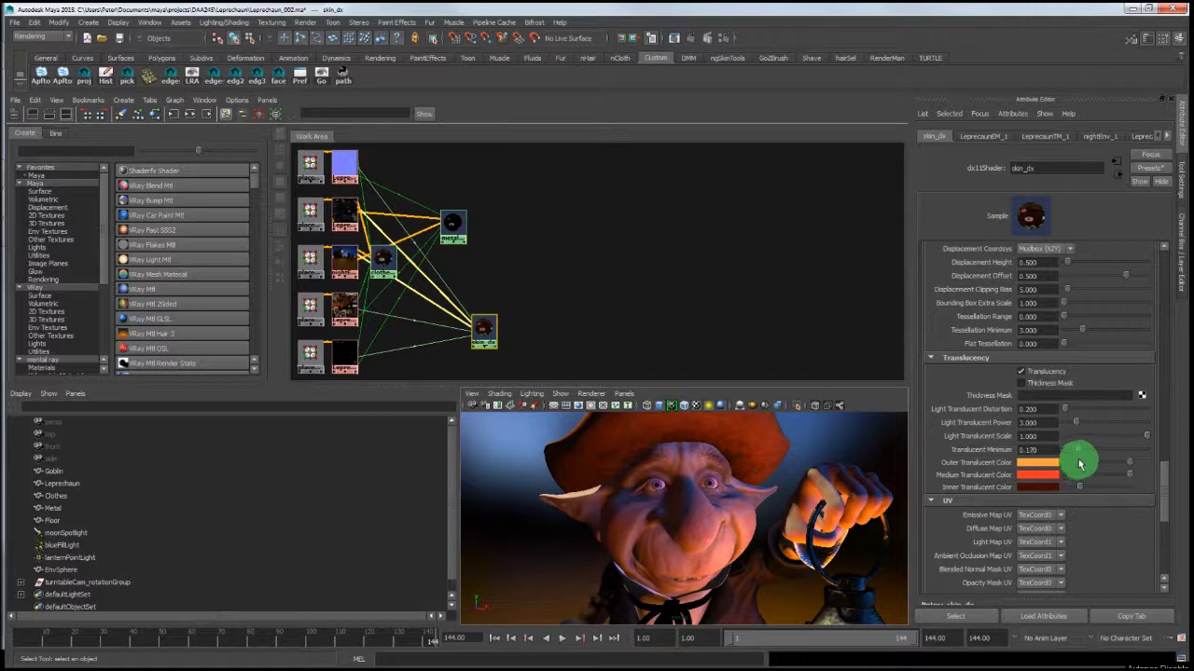
alt+drag(684, 493, 813, 495)
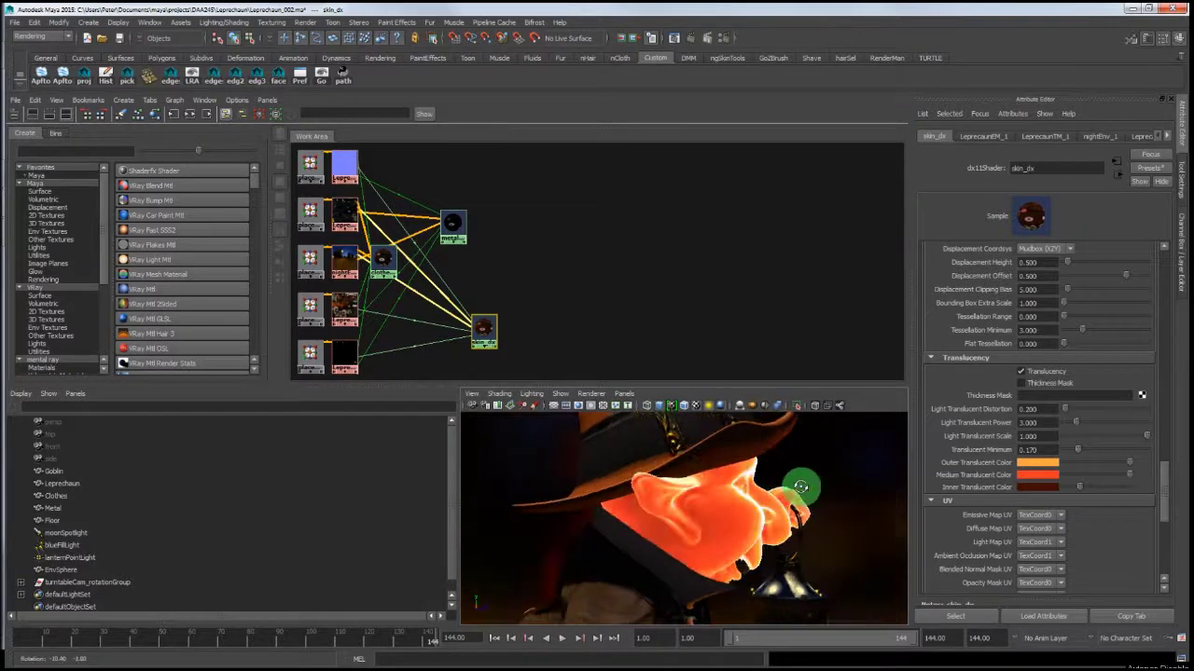
alt+drag(800, 485, 965, 457)
mouse_move(761, 476)
alt+mouse_down()
mouse_move(842, 482)
mouse_move(1079, 454)
mouse_move(1093, 465)
alt+mouse_up()
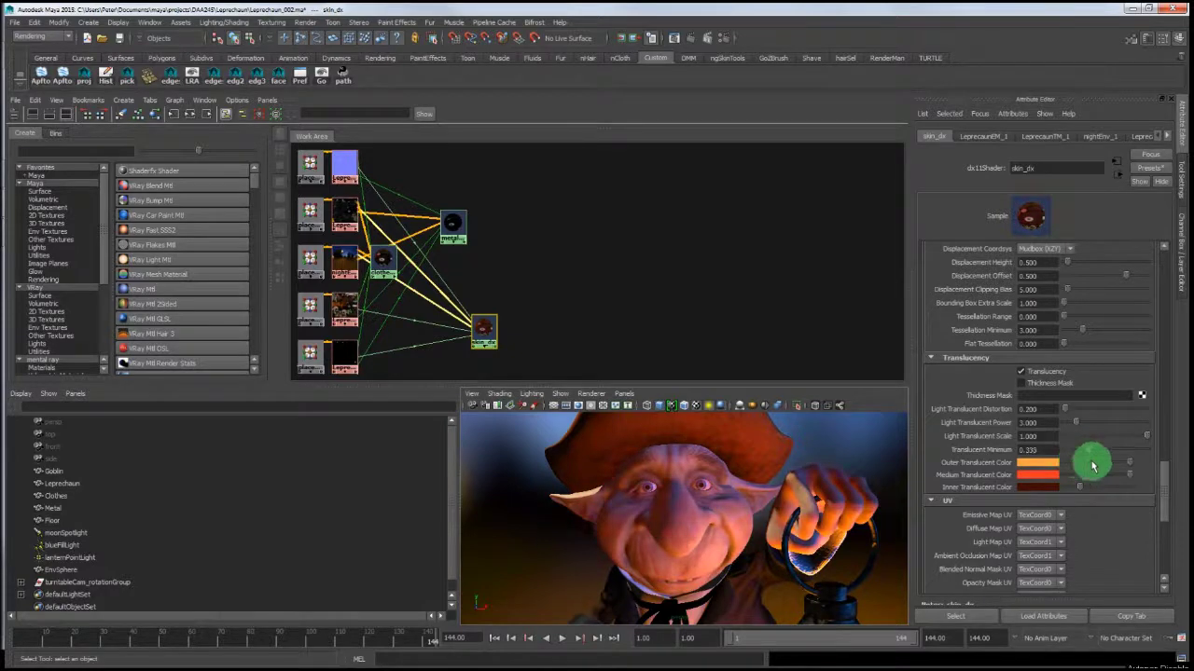
alt+drag(719, 483, 674, 419)
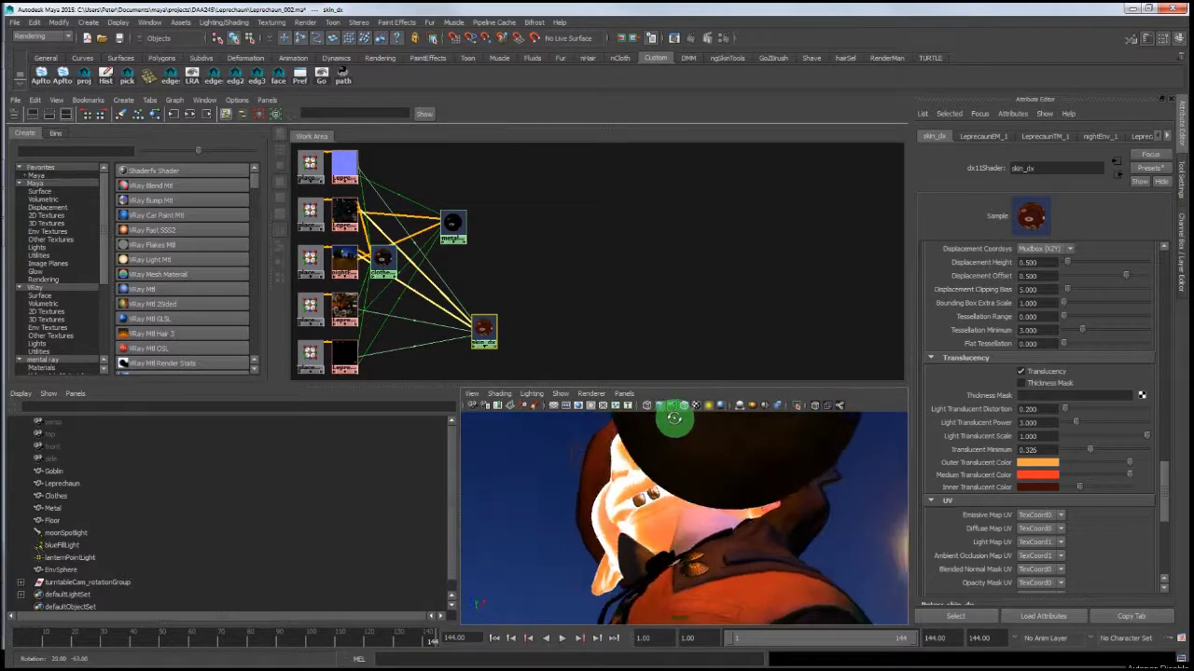
alt+drag(637, 466, 647, 462)
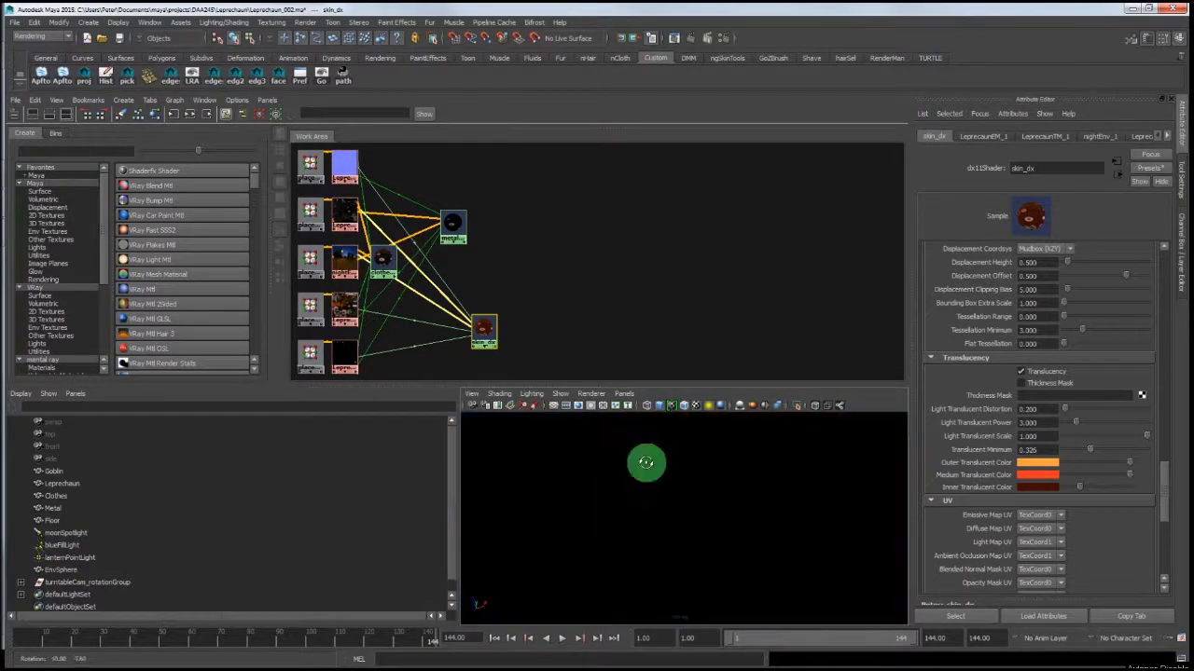
- Lower the skin shader's Translucent Minimum to about 0.207, checking the backlit head from the side and front
alt+drag(750, 556, 814, 552)
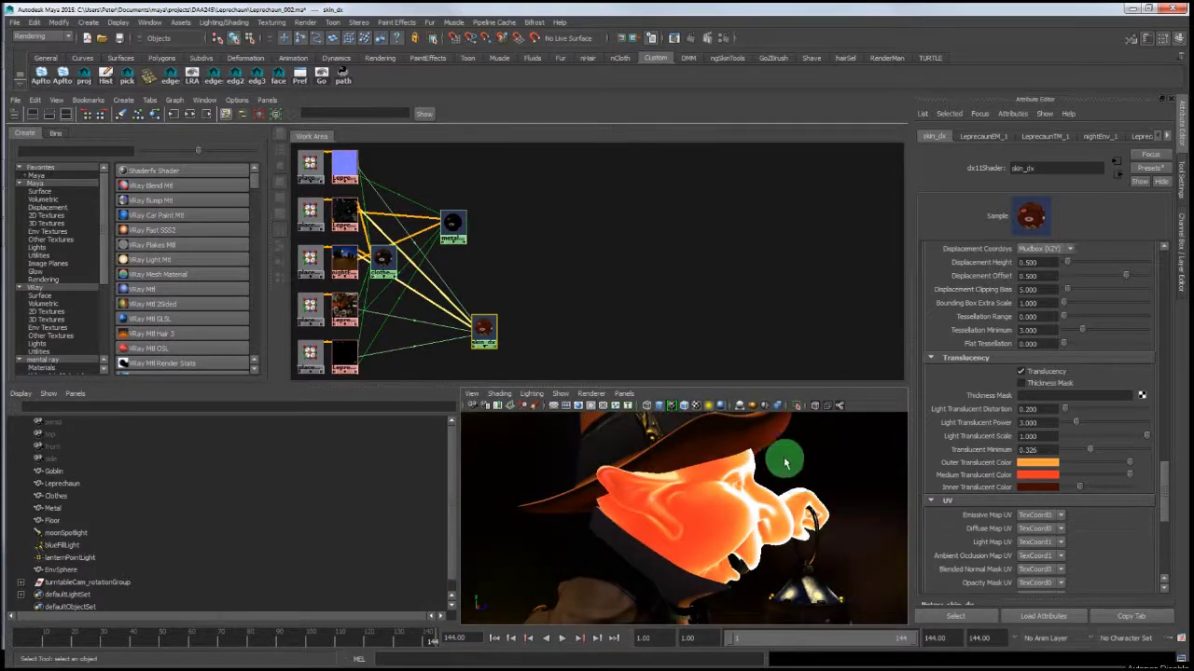
alt+drag(811, 466, 604, 482)
alt+drag(694, 506, 733, 511)
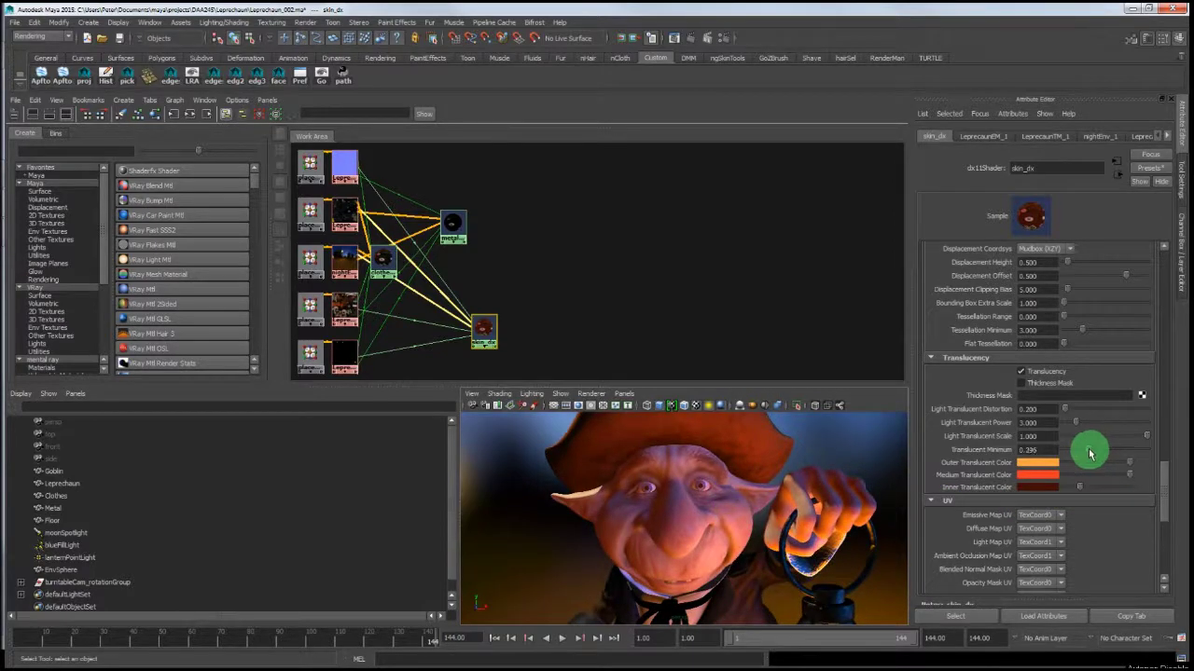
mouse_move(1089, 453)
mouse_down()
mouse_move(1053, 451)
mouse_move(1086, 452)
mouse_move(1074, 449)
mouse_up()
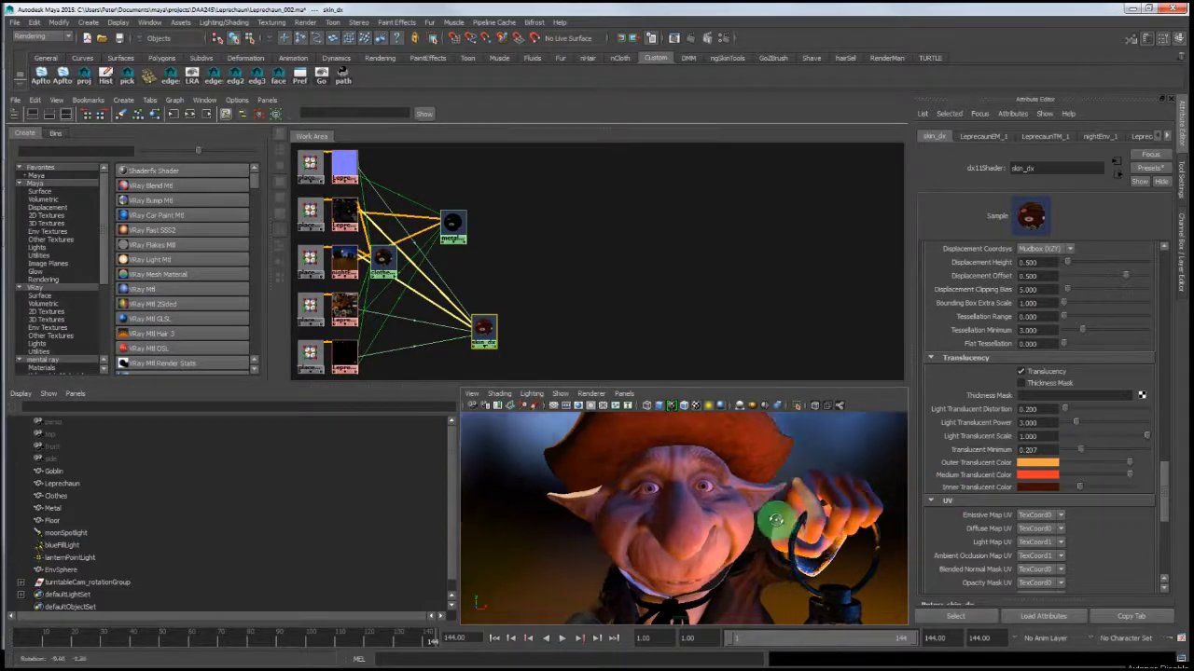
- Toggle the skin shader's Translucency off and on repeatedly to compare its effect on the leprechaun's face, ears and hand
click(1035, 377)
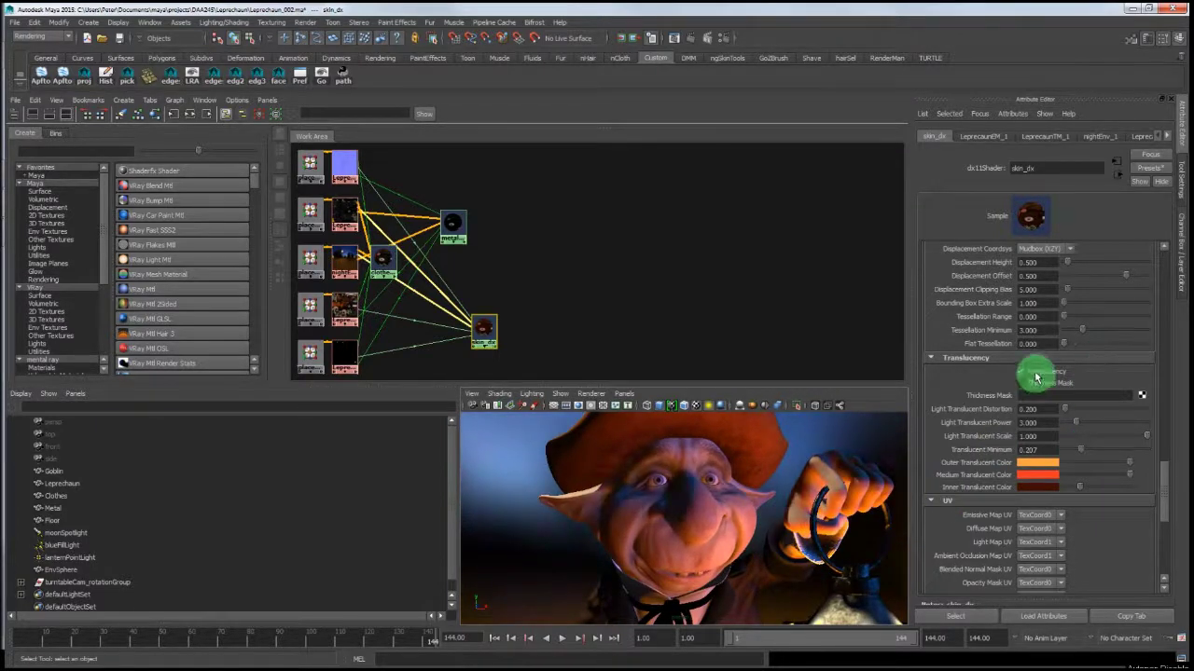
click(1035, 378)
click(1035, 378)
click(1035, 378)
click(1035, 377)
click(1035, 378)
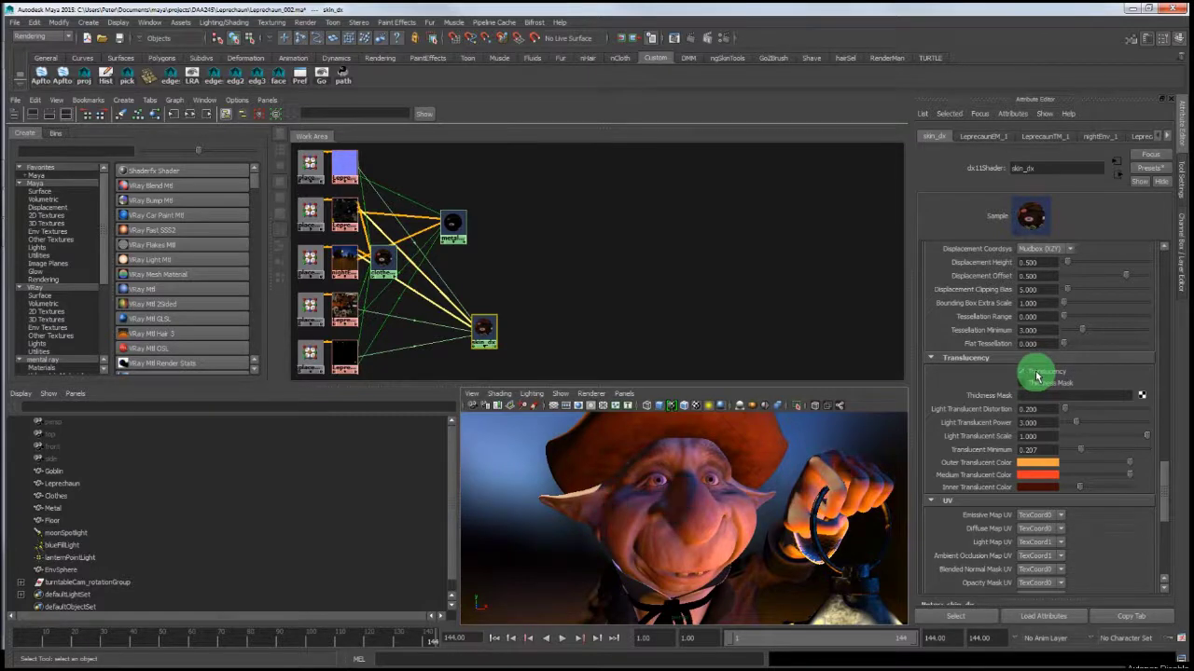
click(1035, 378)
click(1035, 378)
click(1035, 378)
click(1035, 376)
click(1035, 375)
click(1035, 375)
click(1029, 371)
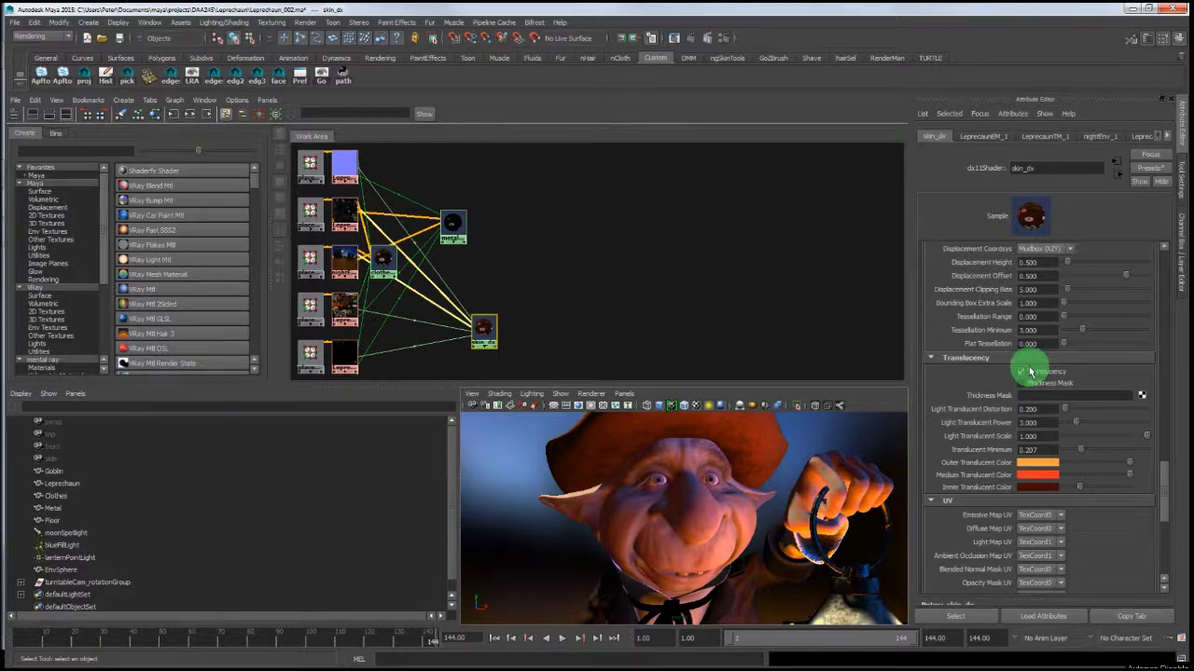
click(1032, 376)
click(1031, 375)
click(1032, 376)
click(1032, 376)
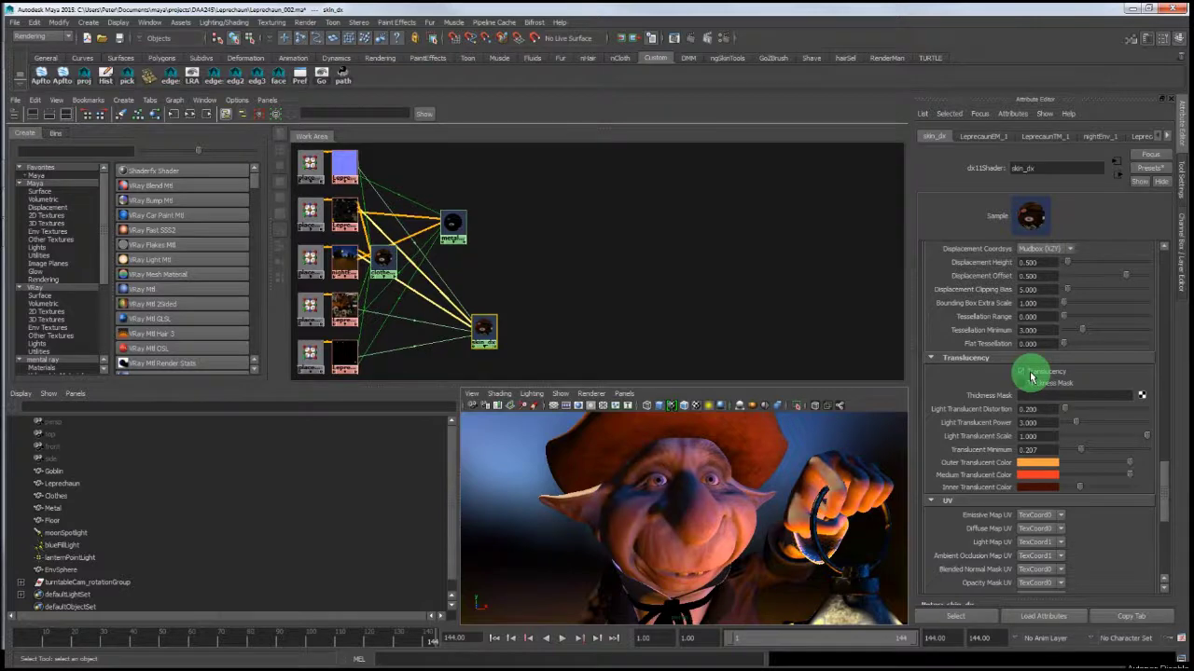